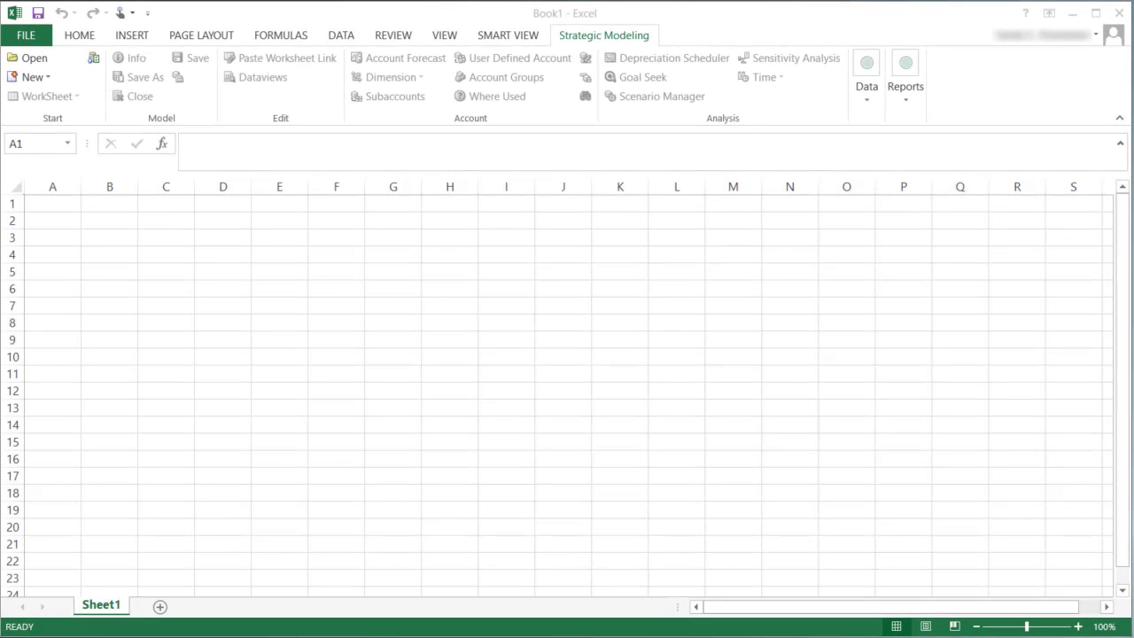
Step: Start a new model from the Americas.alt template
click(47, 79)
click(66, 105)
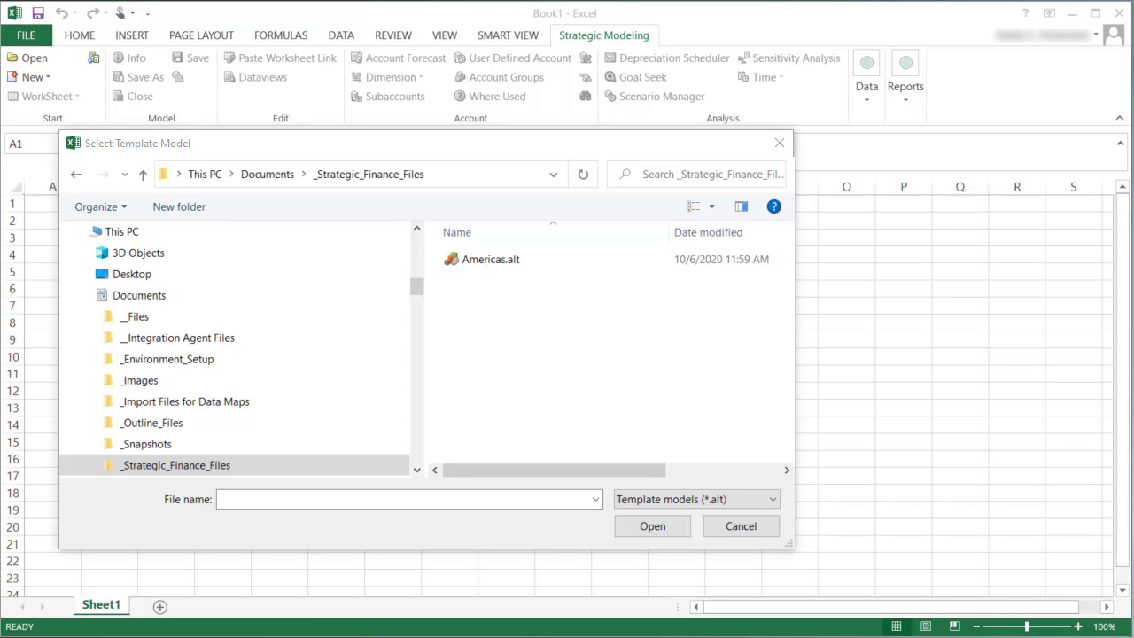
click(482, 262)
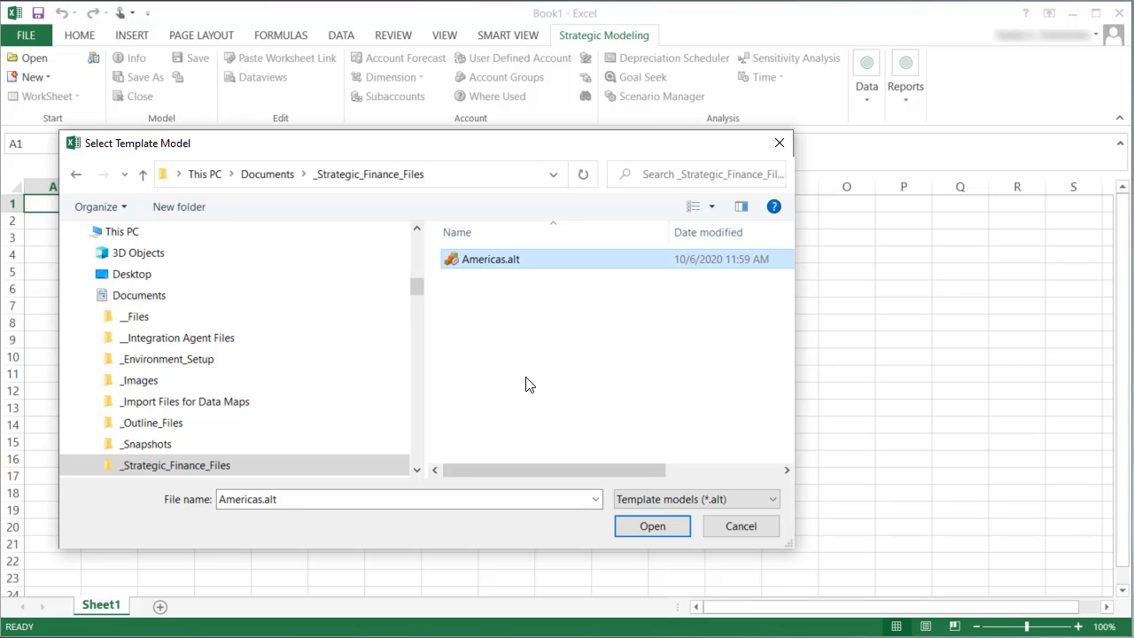
click(650, 526)
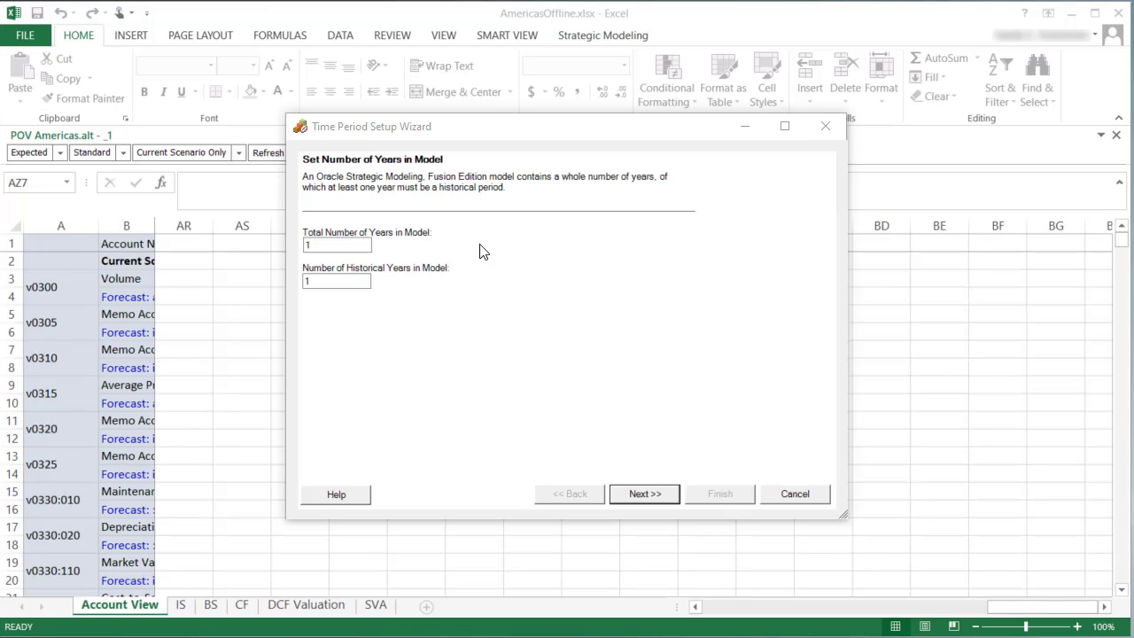
Step: Enter 7 total years and 2 historical years in the Time Period Setup Wizard
double_click(329, 246)
text(7)
double_click(338, 281)
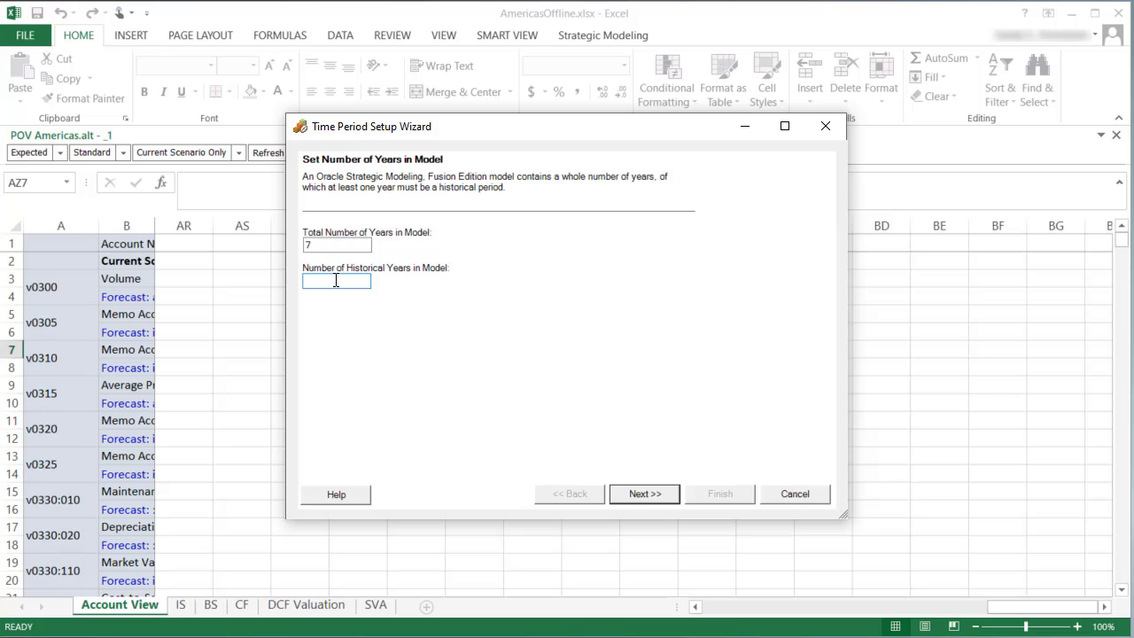
text(2)
click(645, 495)
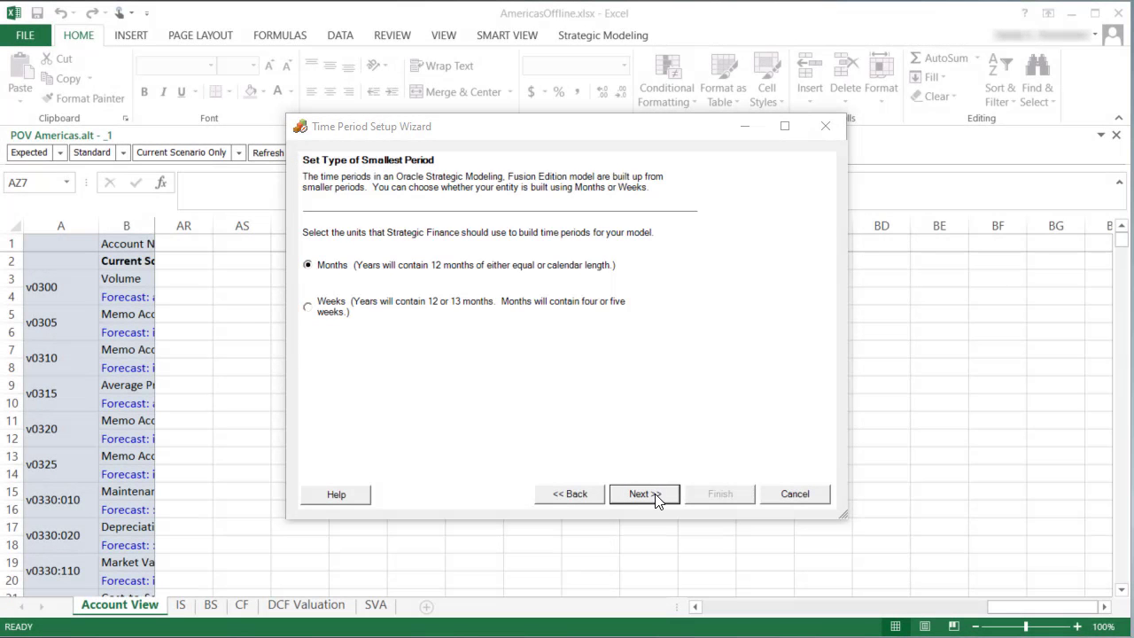
Step: Keep calendar-length months ending December 2019 and turn on Extended Setup
click(655, 496)
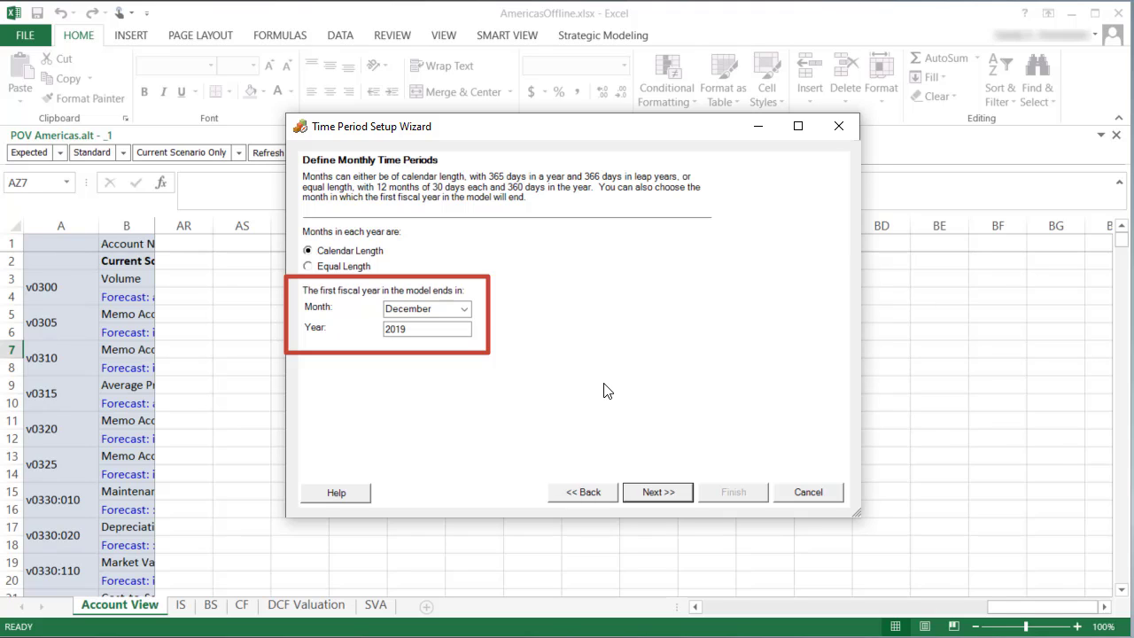
click(661, 490)
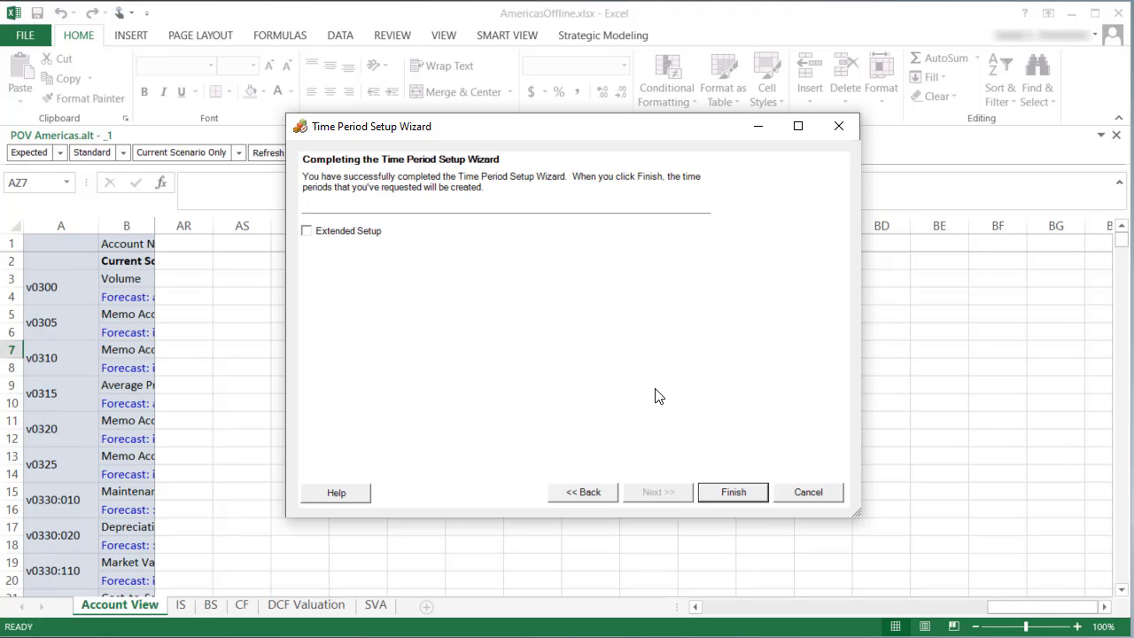
click(308, 232)
Step: Create the 2019–2025 periods and set 2020 as the last actual period
click(750, 494)
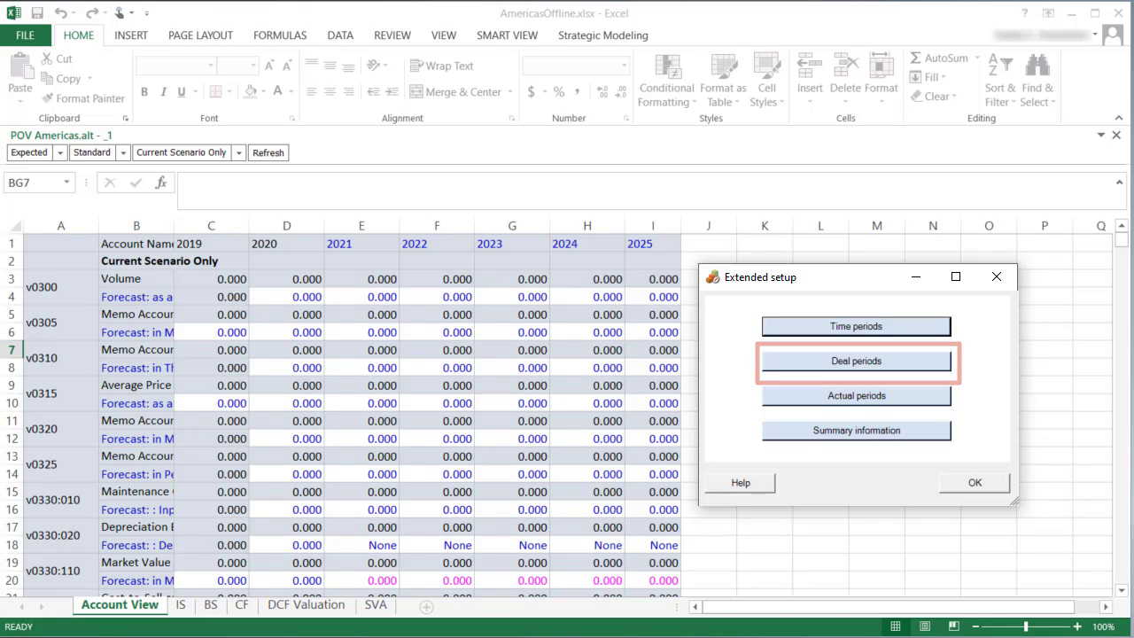
click(906, 403)
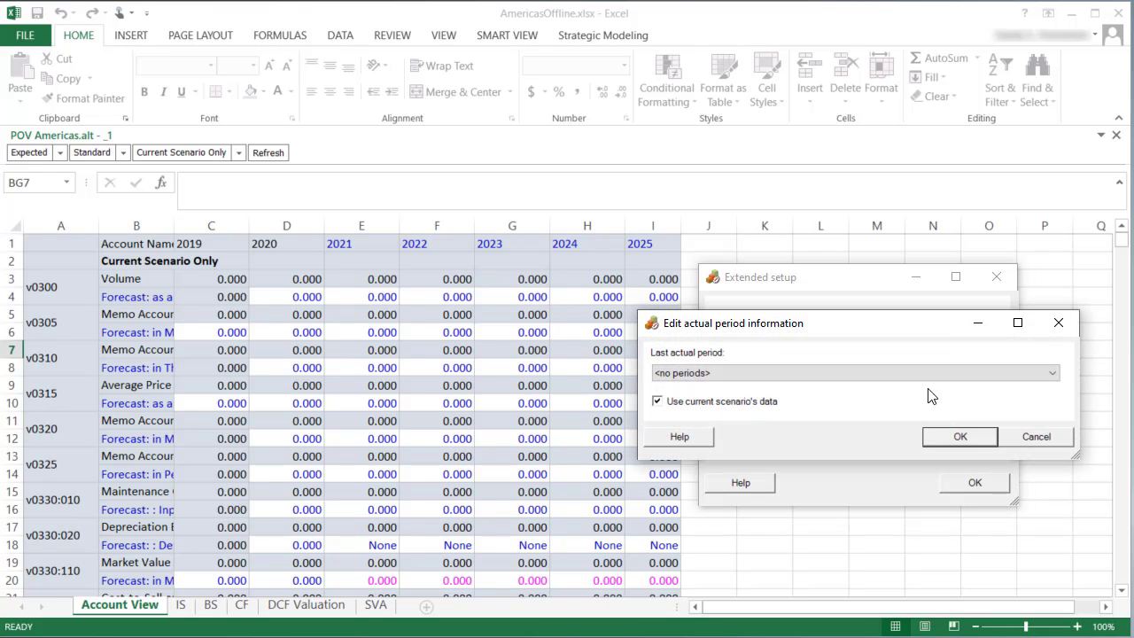
click(1052, 373)
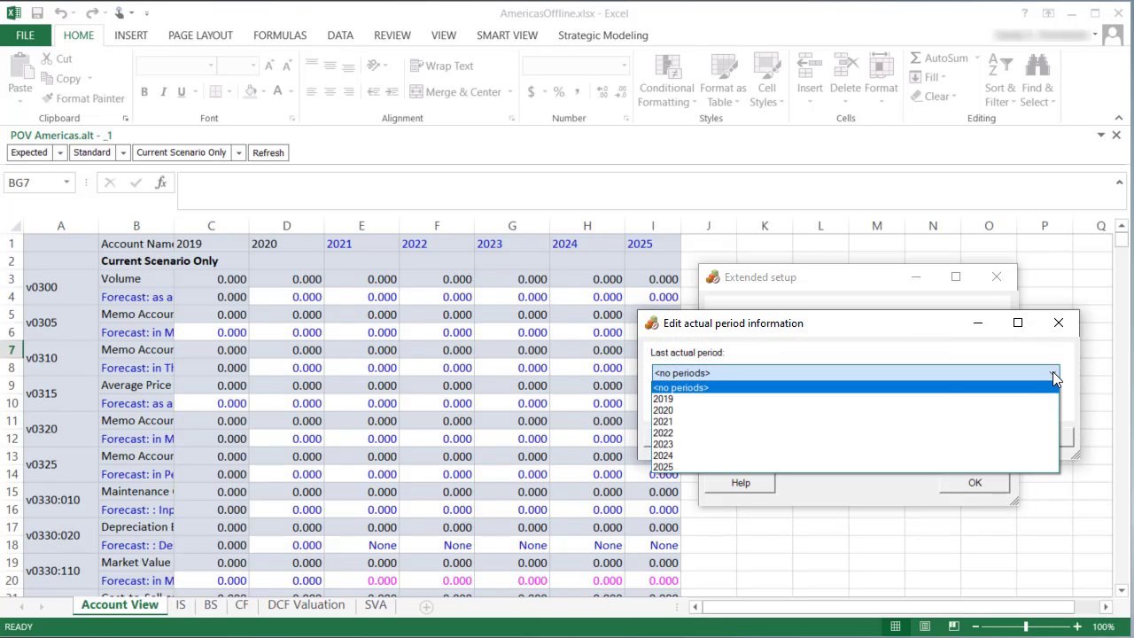
click(663, 411)
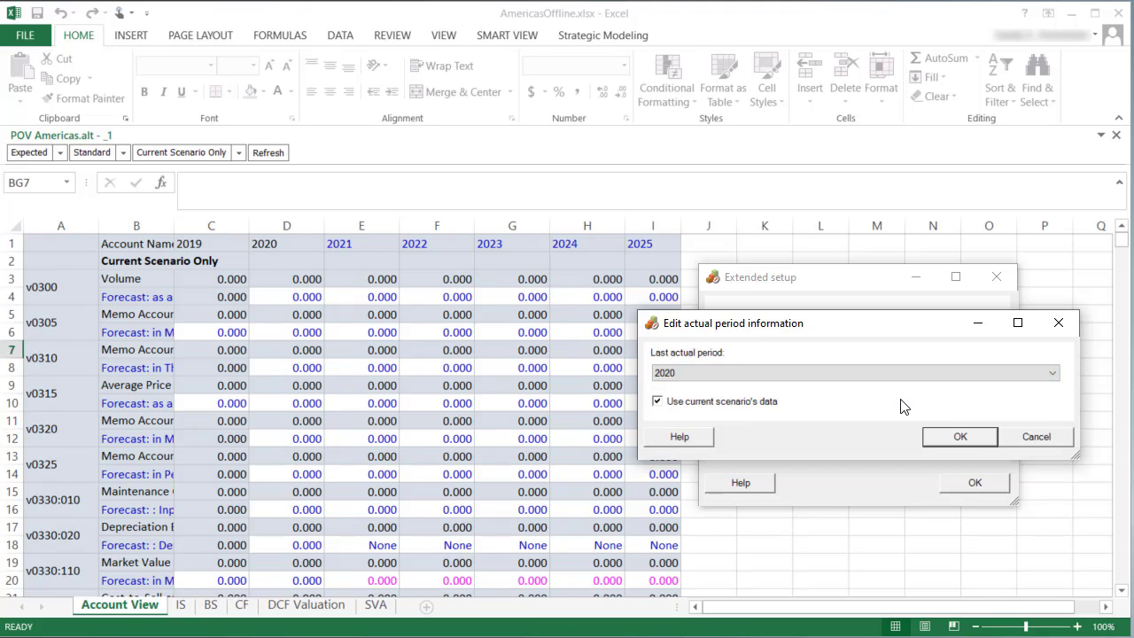
click(960, 438)
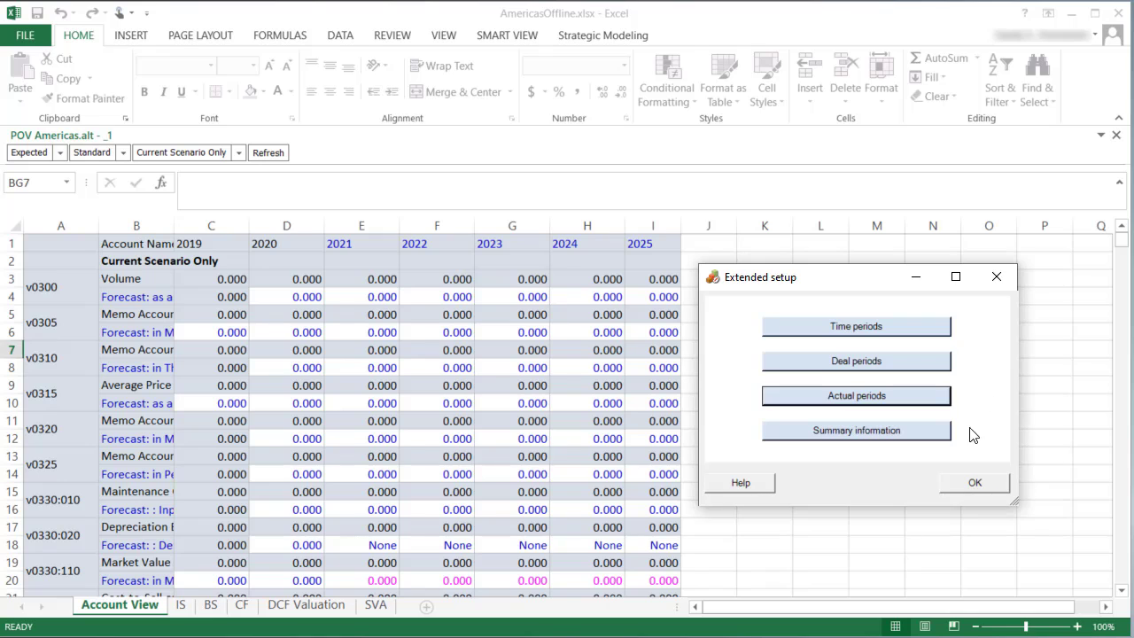
click(975, 484)
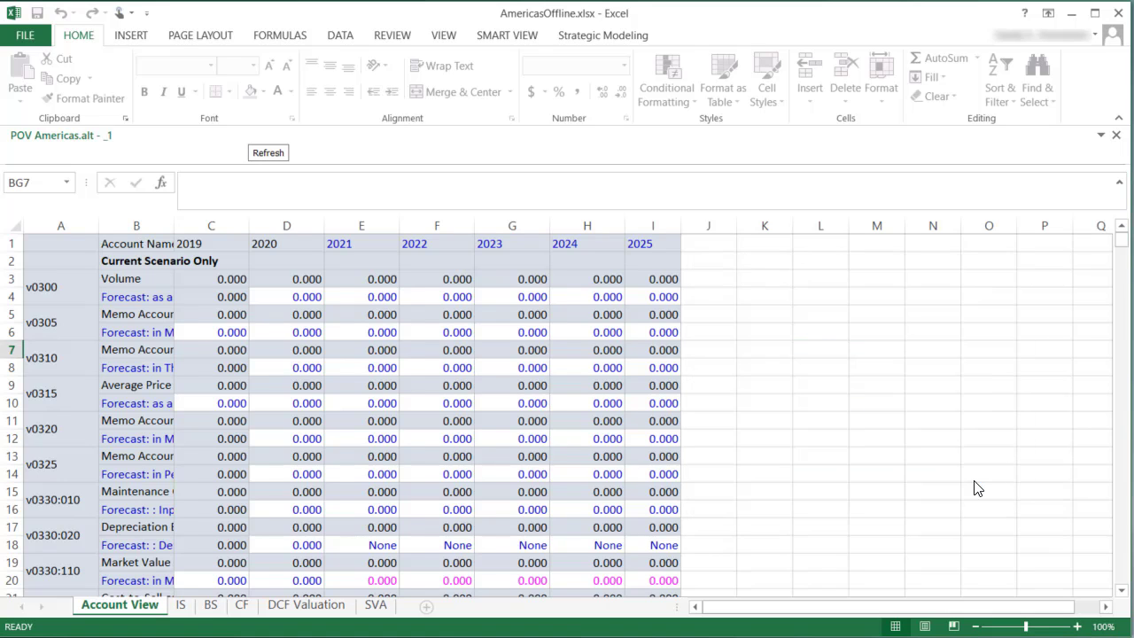
Step: In Time Period settings, give the 2020 period monthly detail
click(631, 37)
click(768, 78)
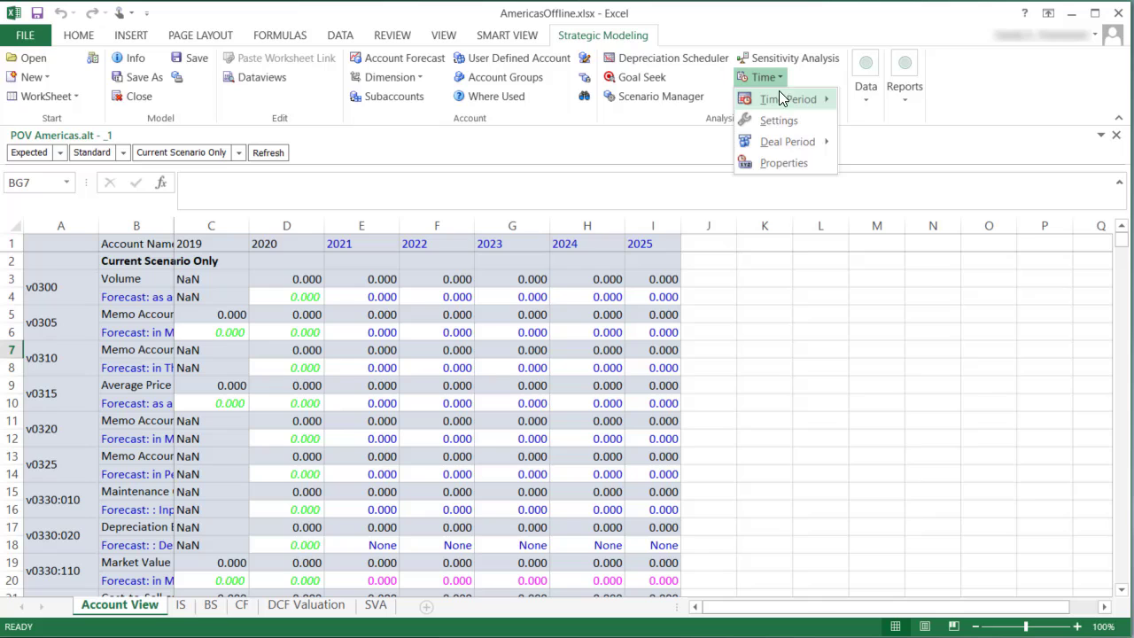
click(798, 120)
click(365, 147)
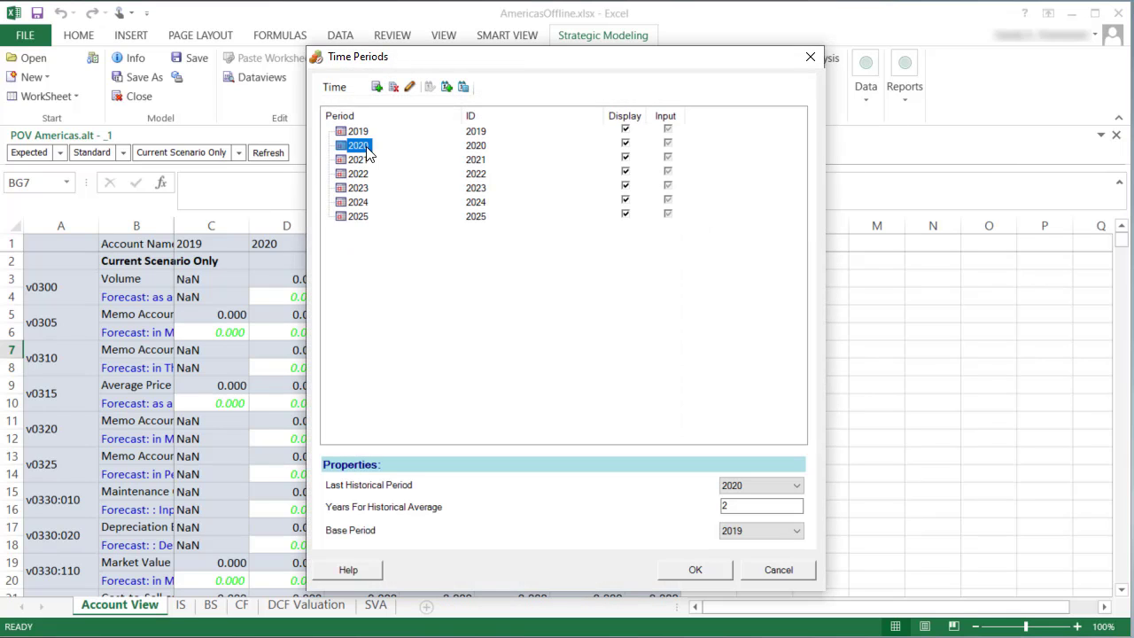
click(409, 87)
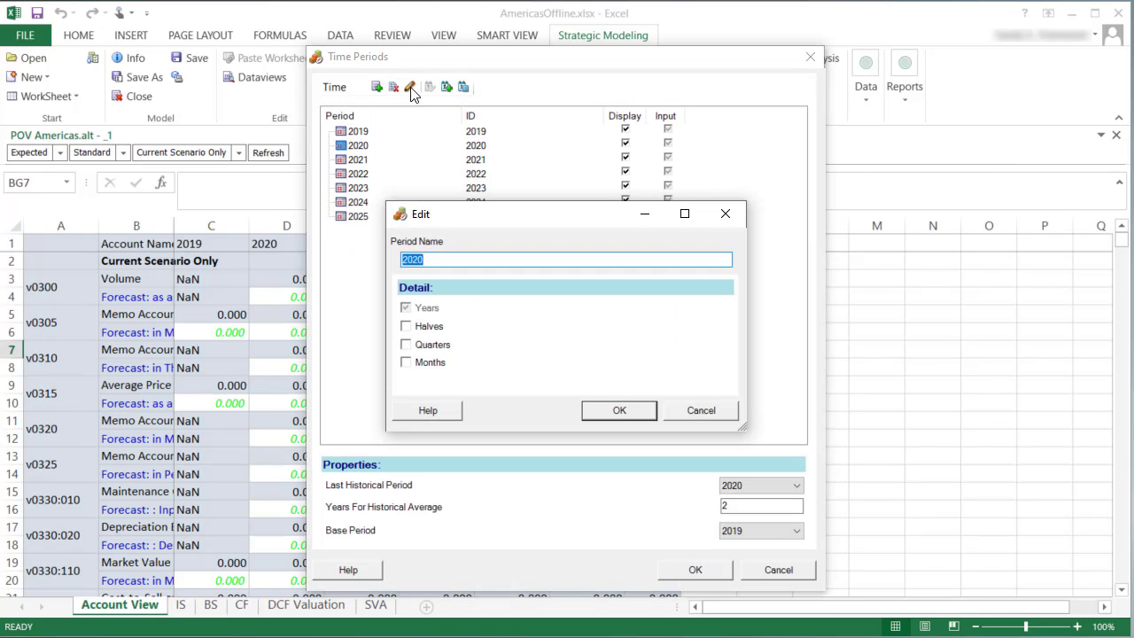
click(413, 367)
click(611, 412)
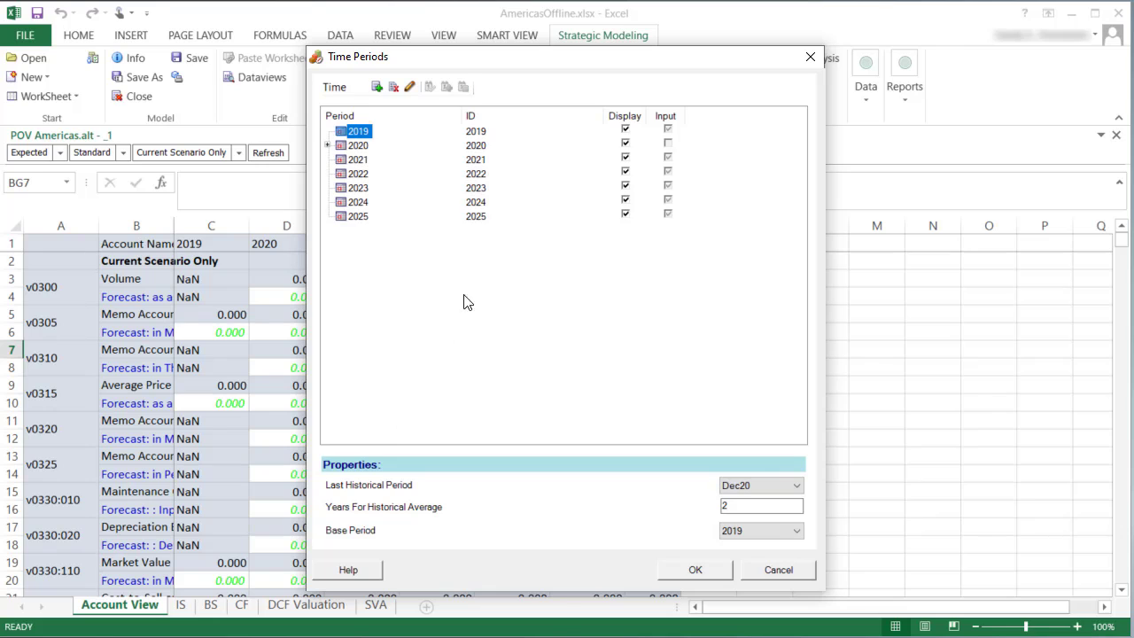
Step: Give 2021 quarterly detail, apply the changes and calculate inputs for all scenarios
click(360, 161)
click(409, 87)
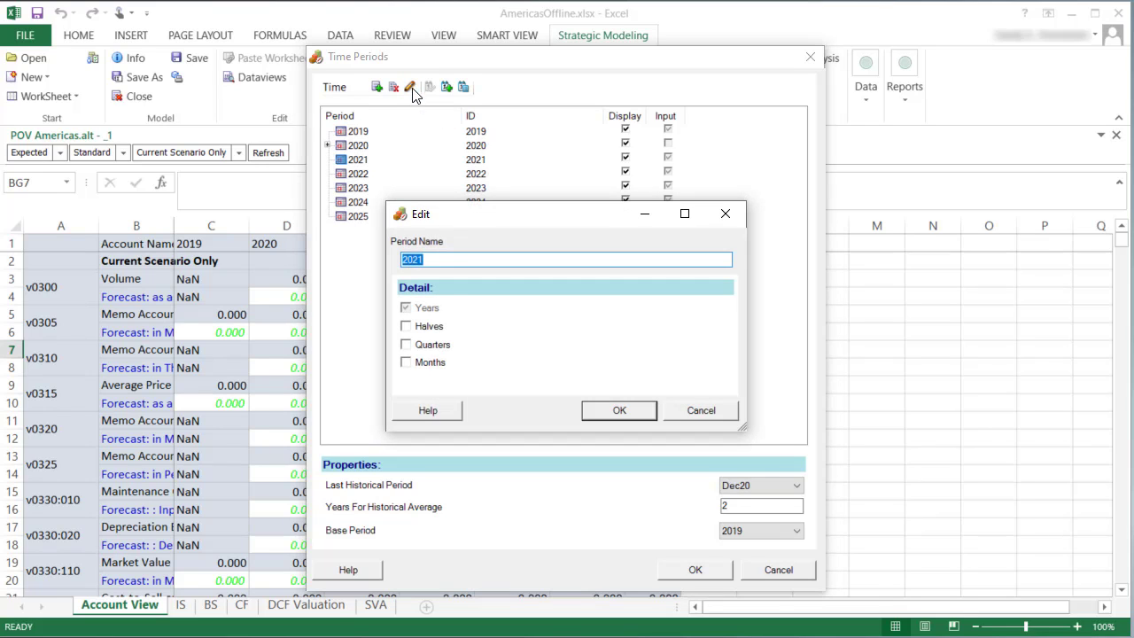
click(406, 344)
click(608, 411)
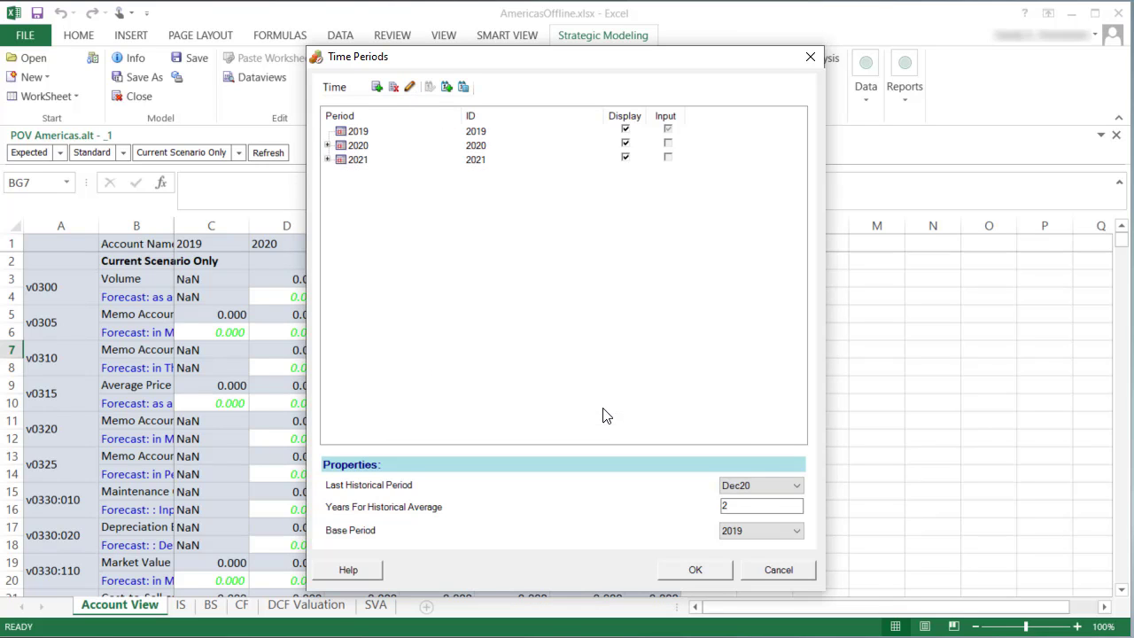
click(327, 159)
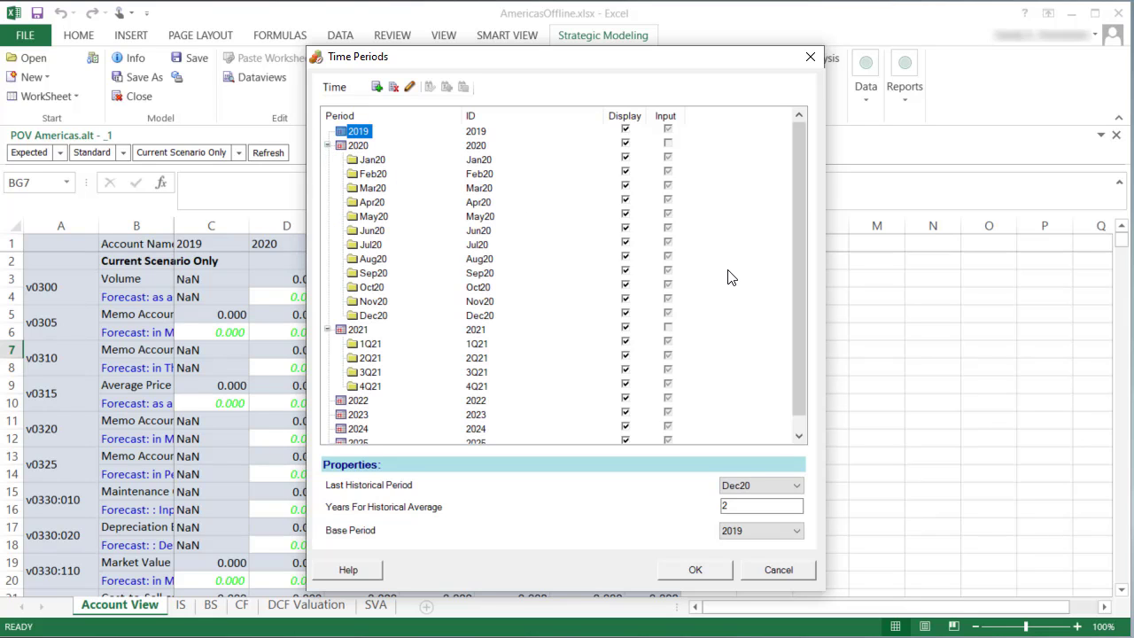
click(700, 570)
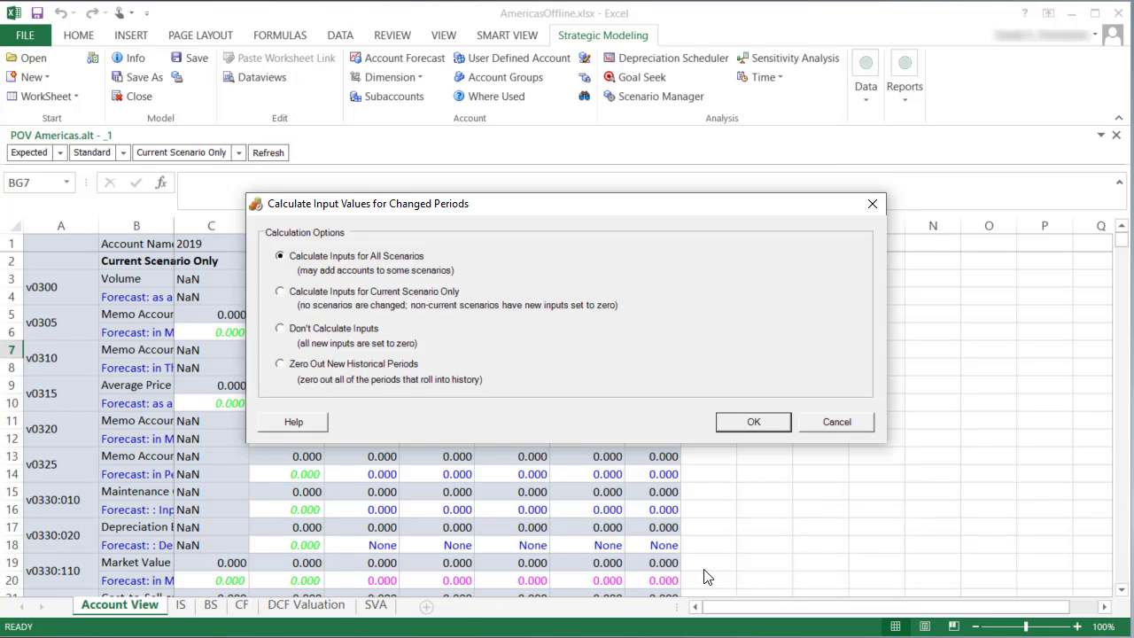
click(760, 422)
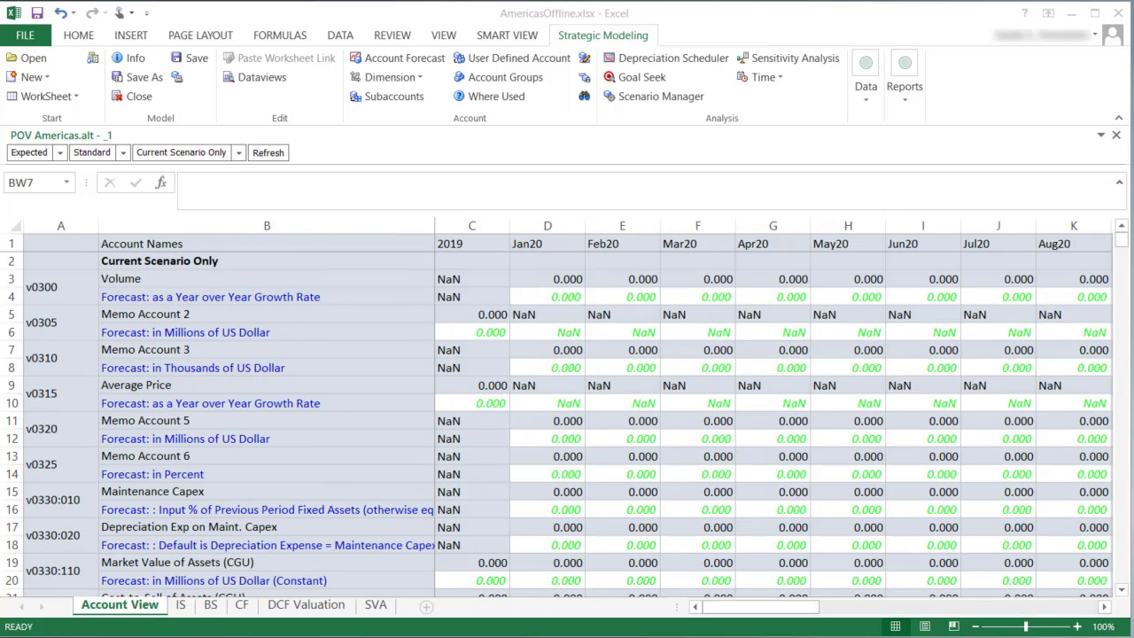
Step: On the IS sheet, add subaccount v1020:300 named Sales Allowances under Total Returns & Allowances
click(182, 606)
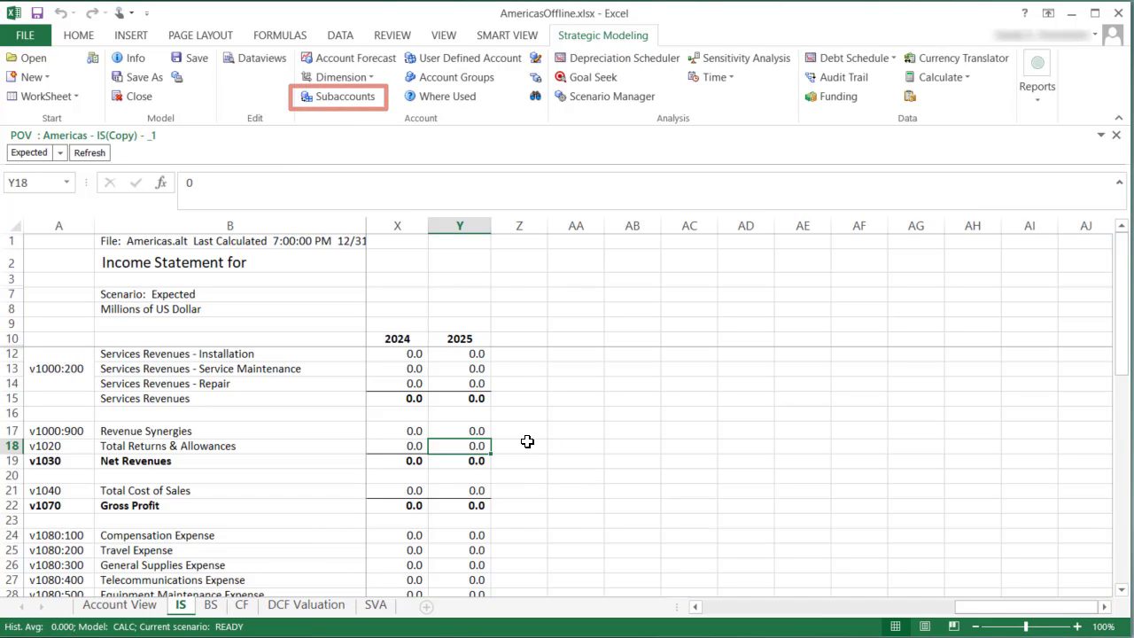
click(359, 99)
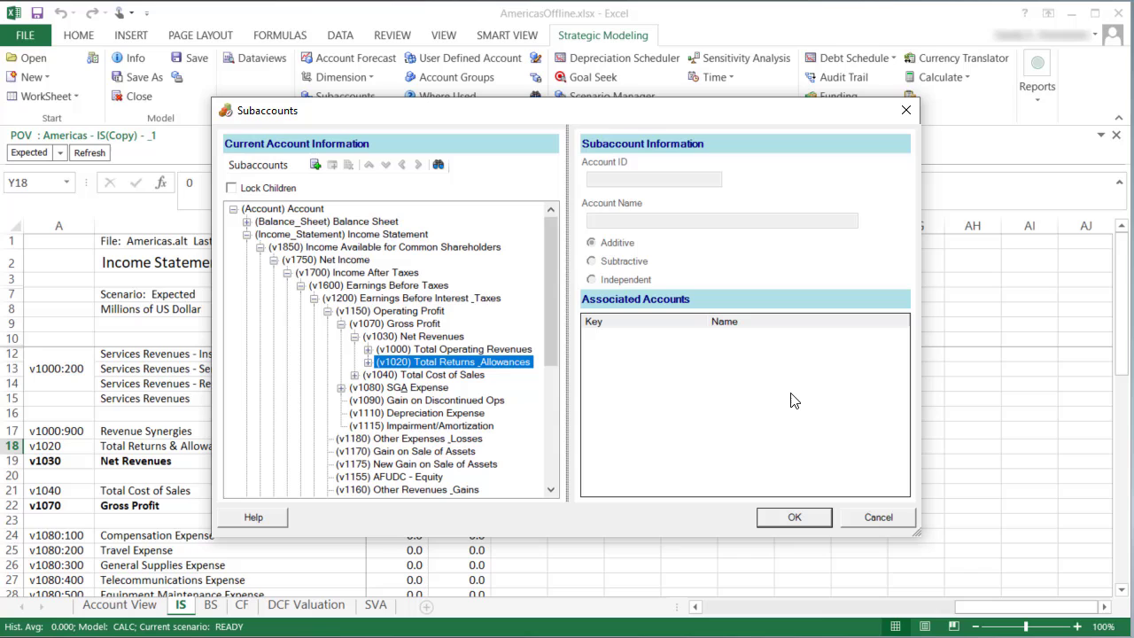
click(369, 363)
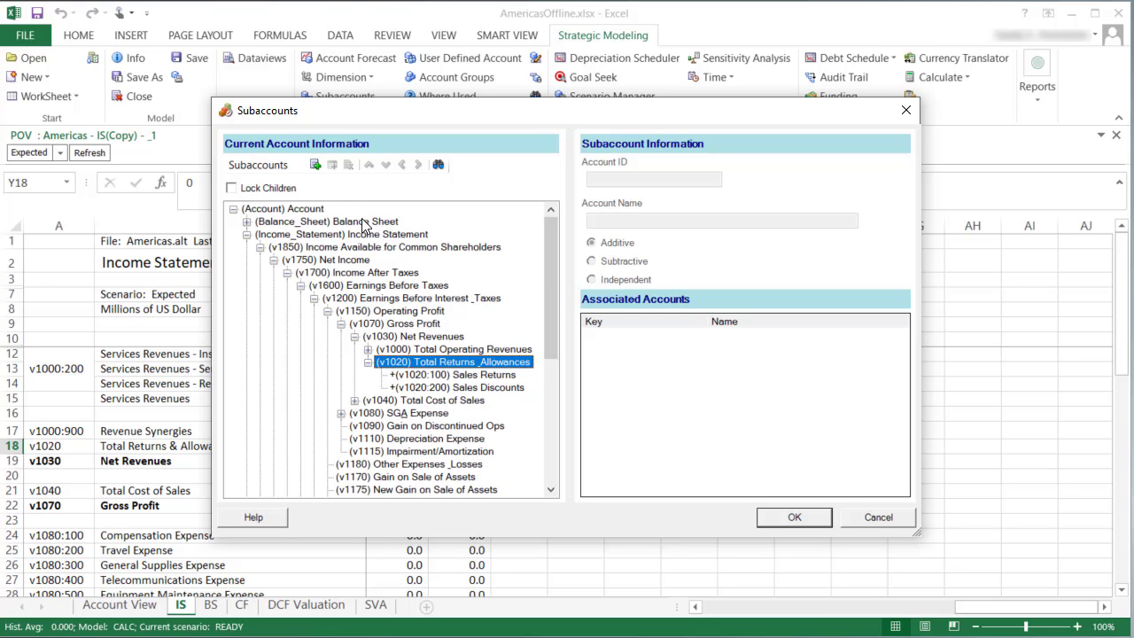
click(316, 165)
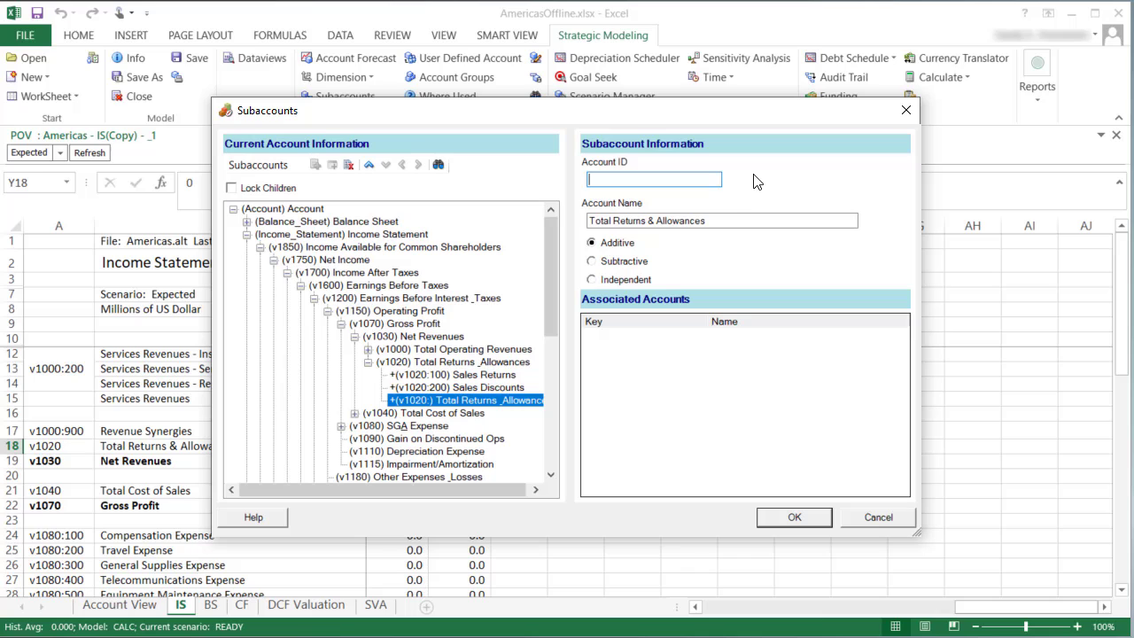
text(300)
key(Tab)
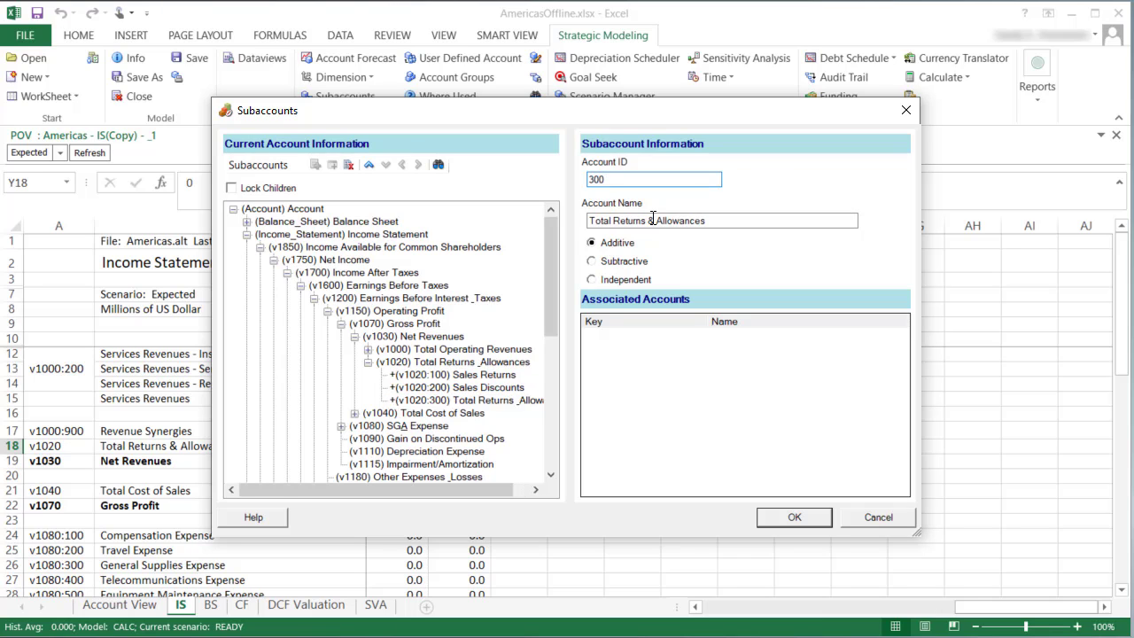
drag(657, 221, 577, 238)
text(Sales)
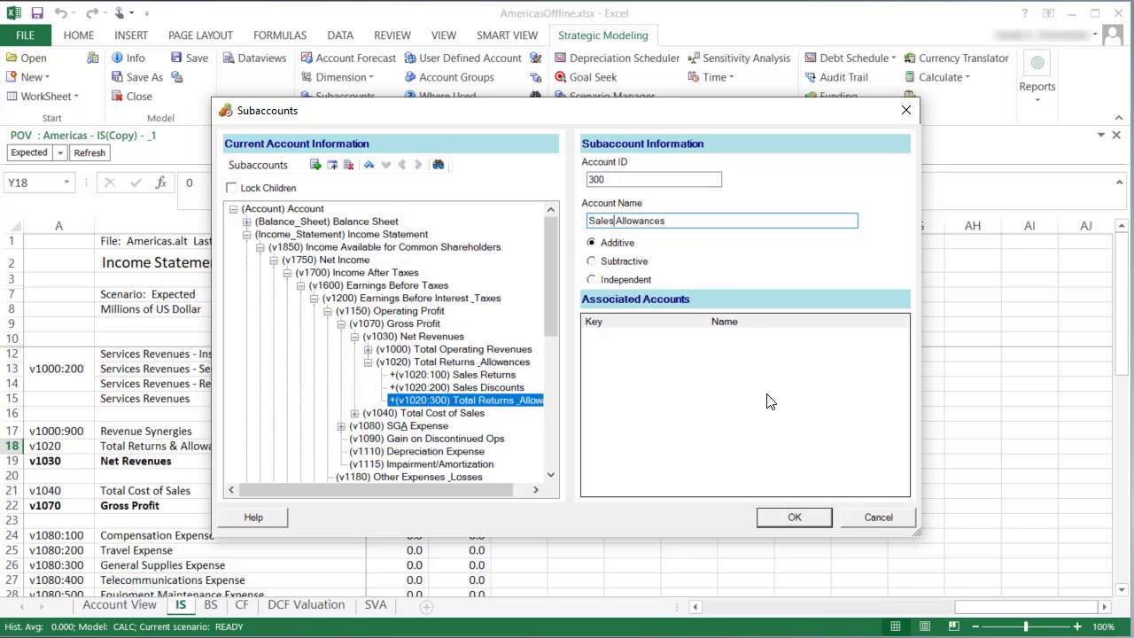
click(787, 521)
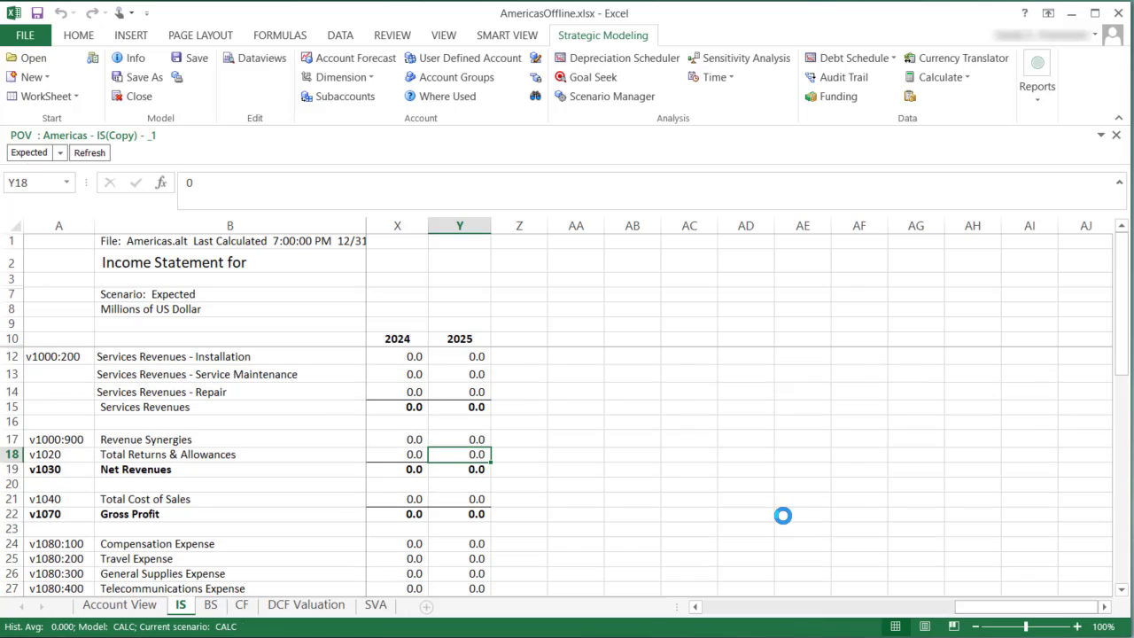
Step: Check the Audit Trail breakdown, then enable Expand Subaccounts in report Display Options
click(844, 78)
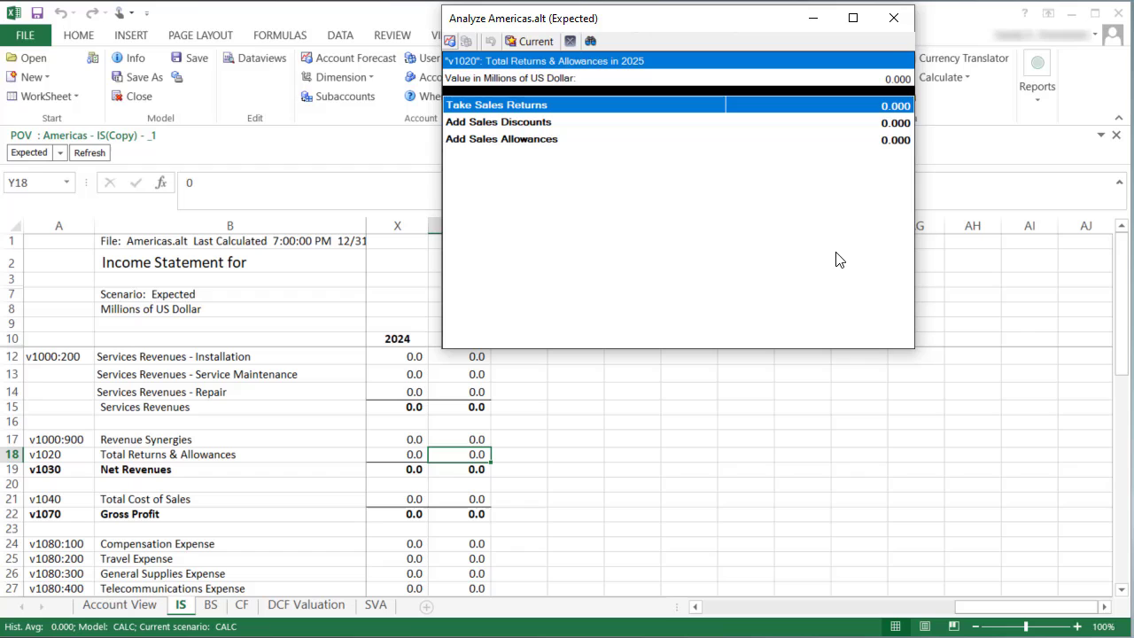
click(893, 19)
click(857, 103)
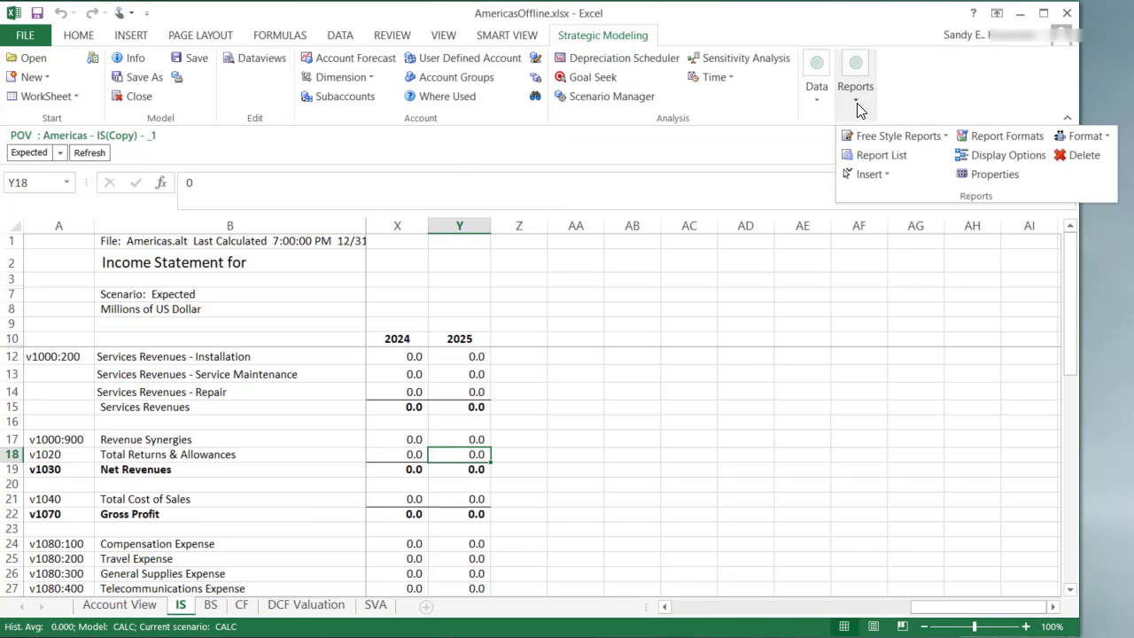
click(1001, 156)
click(386, 298)
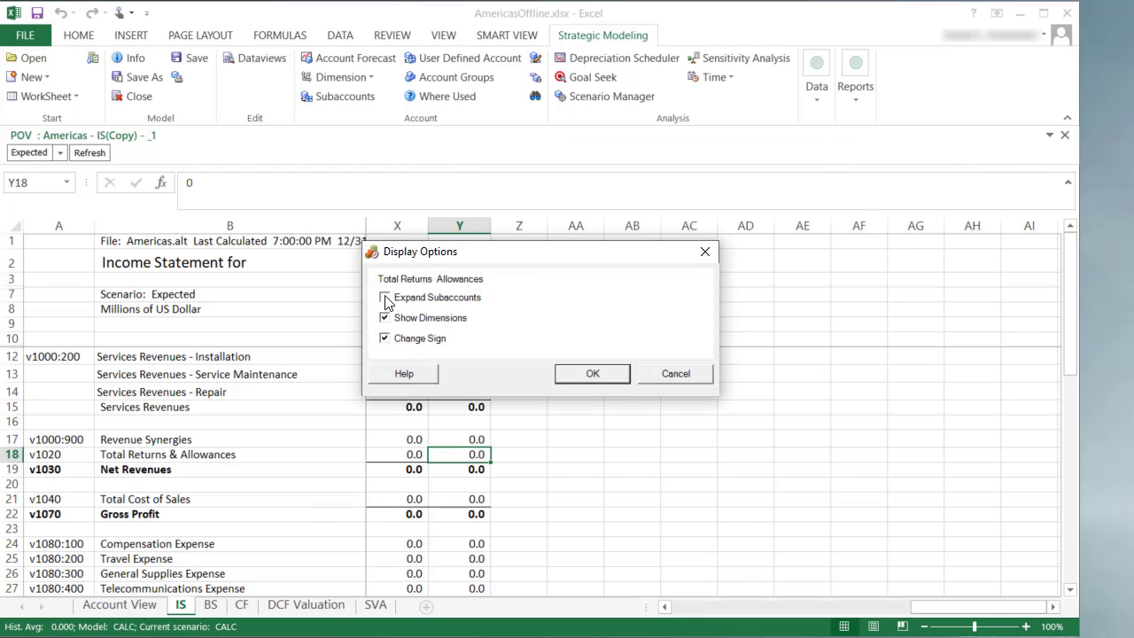
click(613, 512)
click(95, 154)
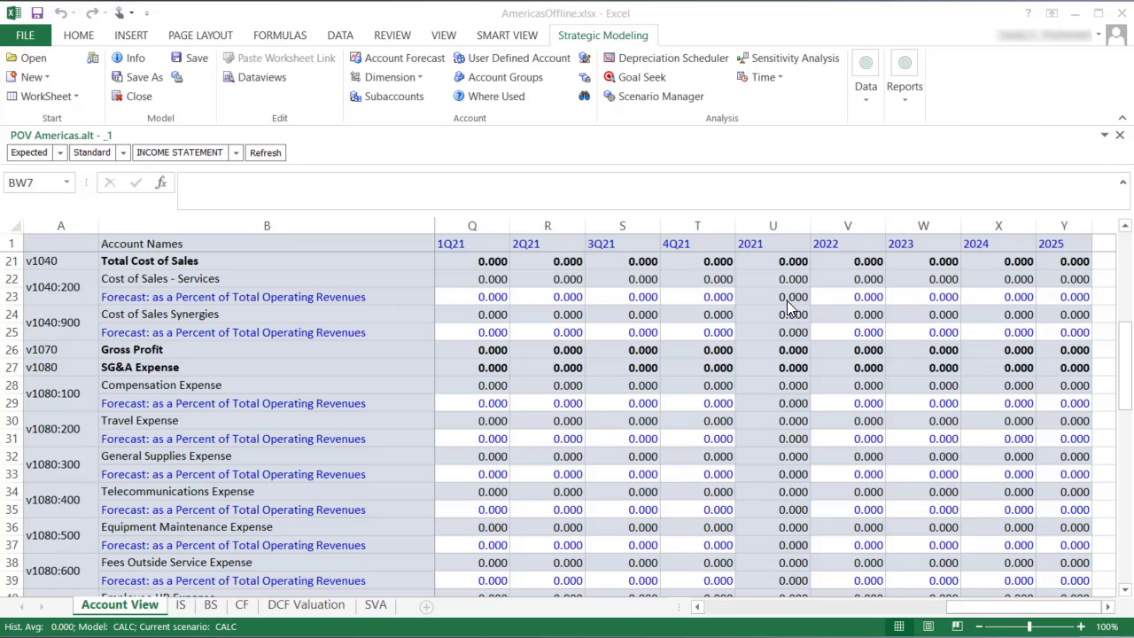
Step: Change the Cost of Sales - Services forecast method to As Actual Value
click(775, 282)
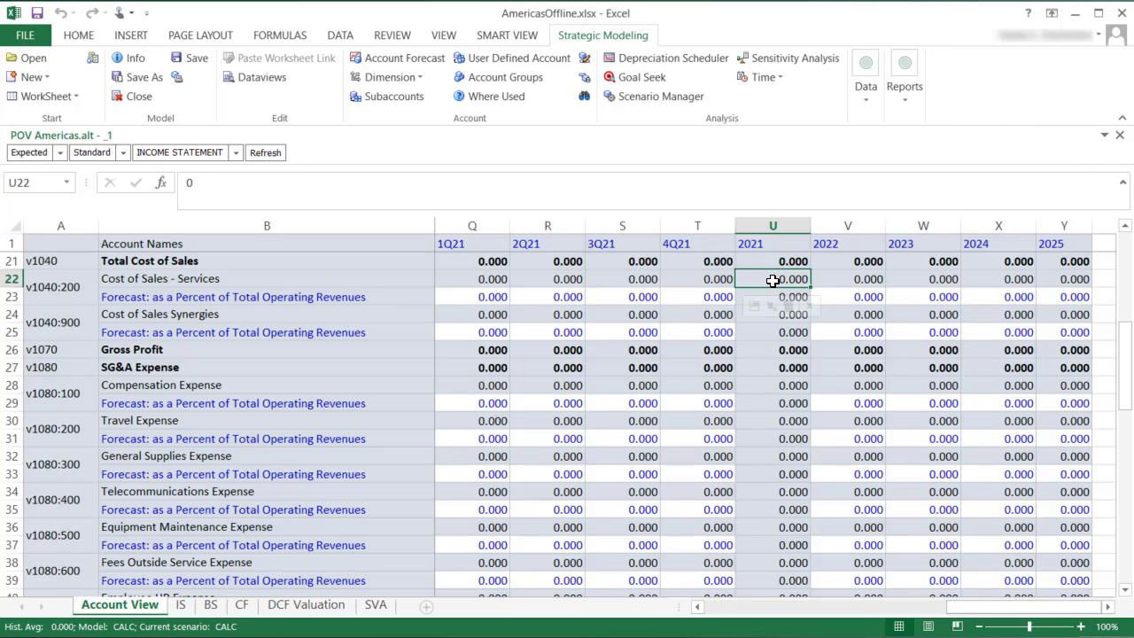
click(399, 57)
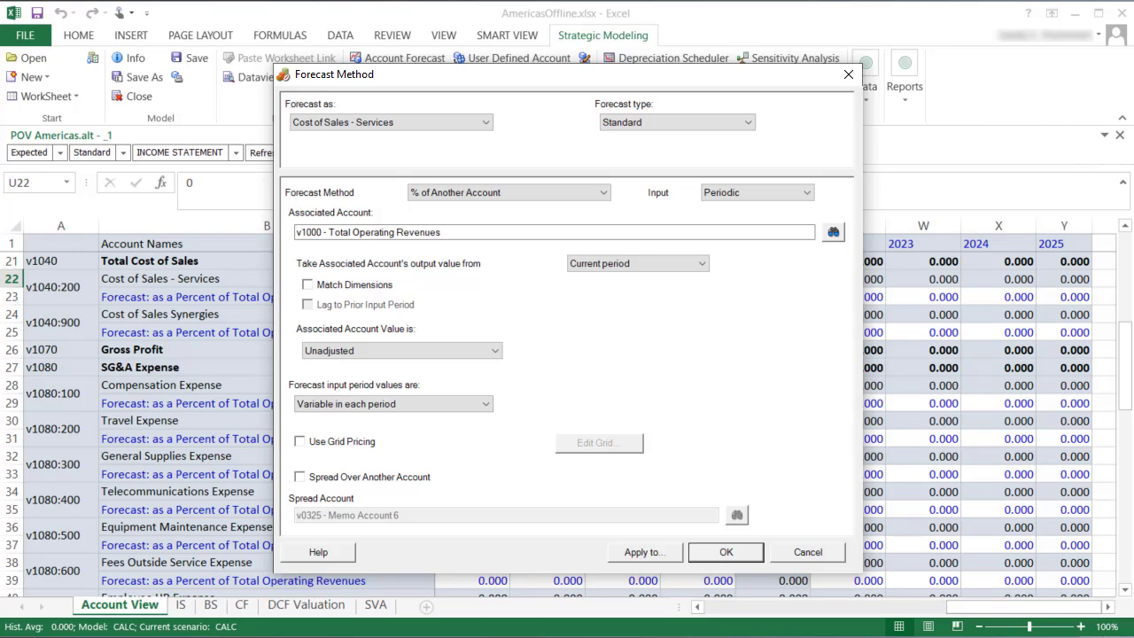
click(604, 193)
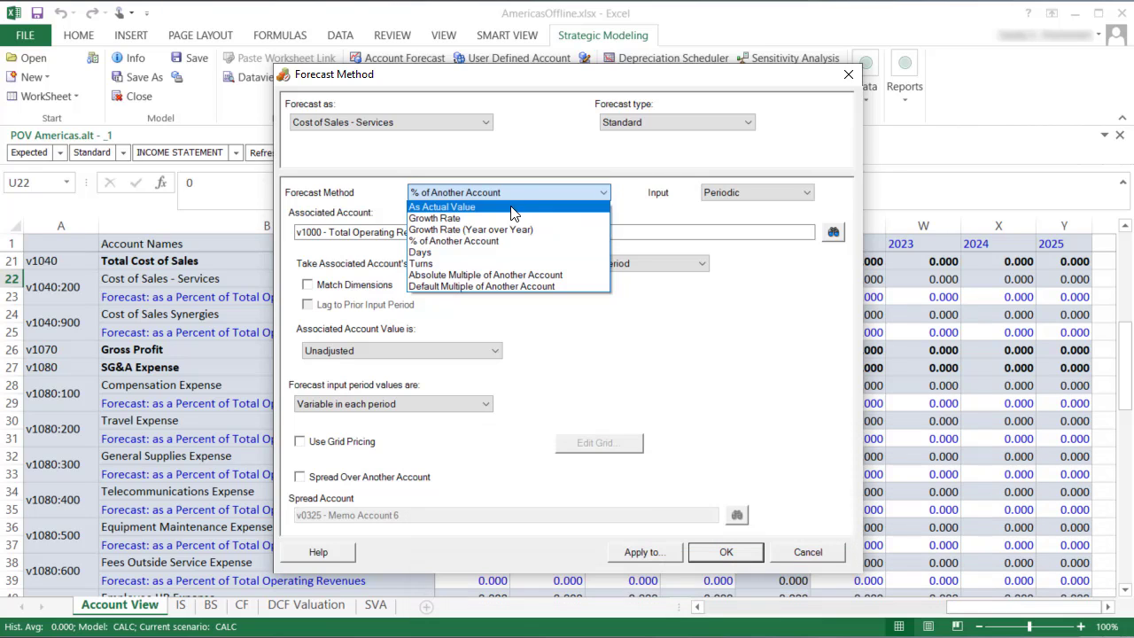
click(510, 207)
click(715, 555)
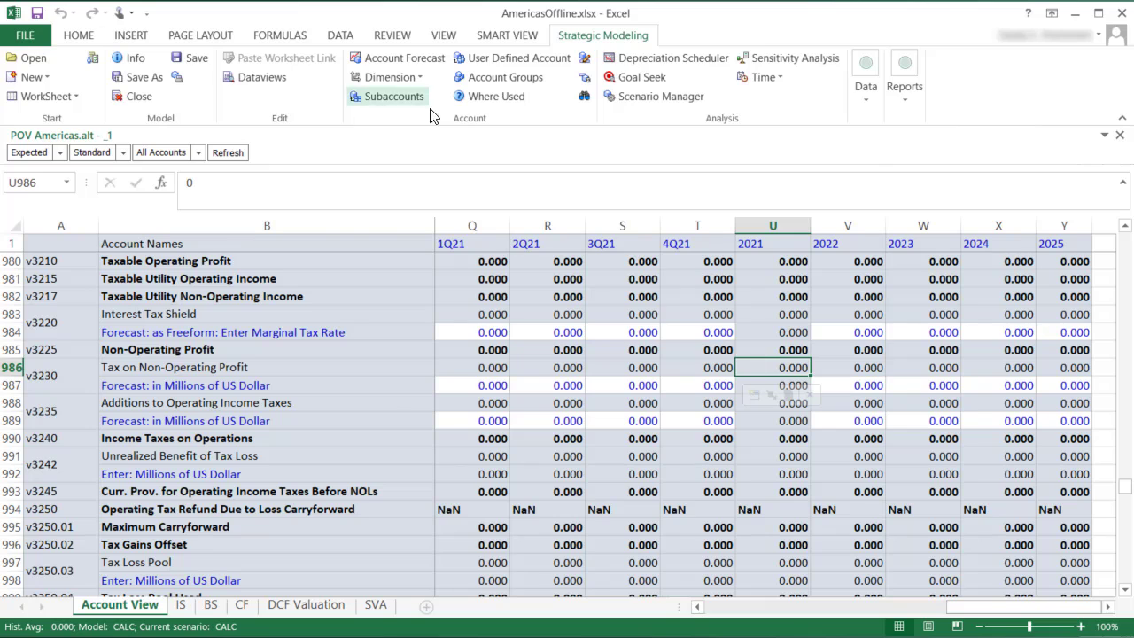
Step: Set Tax on Non-Operating Profit to the freeform formula INPUT * Non-Operating Profit
click(407, 58)
click(735, 122)
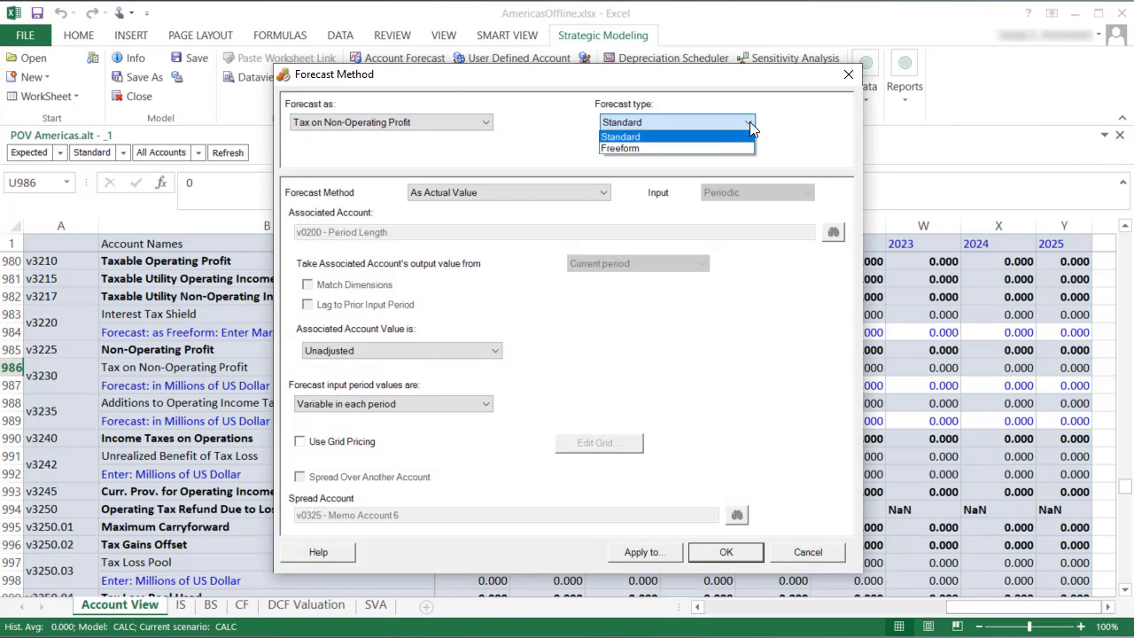
click(713, 148)
click(605, 203)
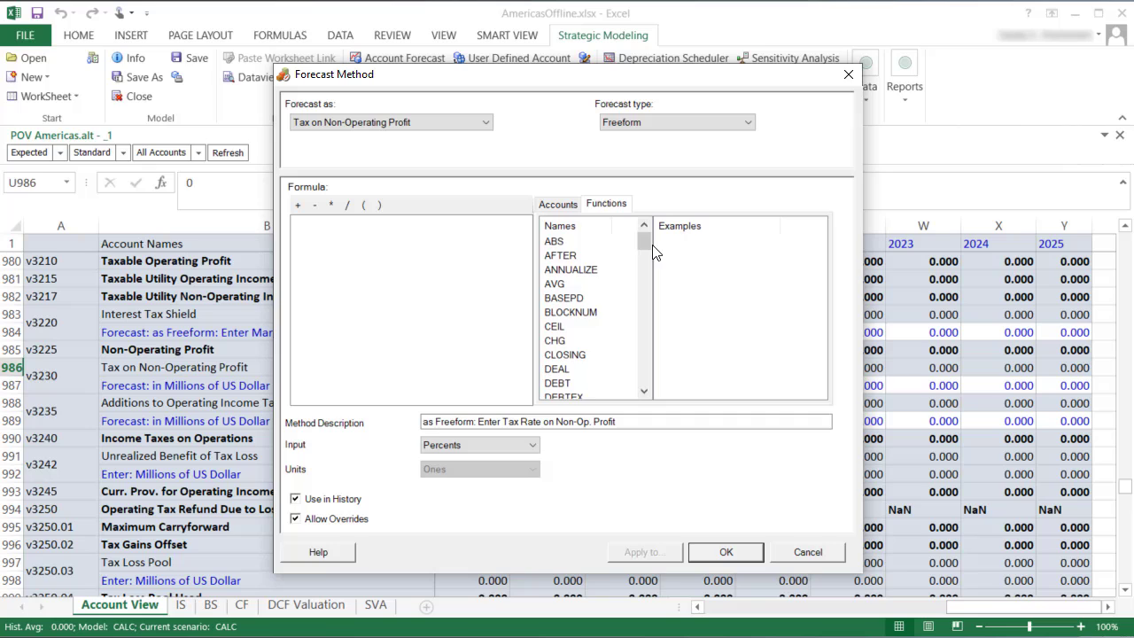
drag(644, 240, 646, 271)
double_click(571, 317)
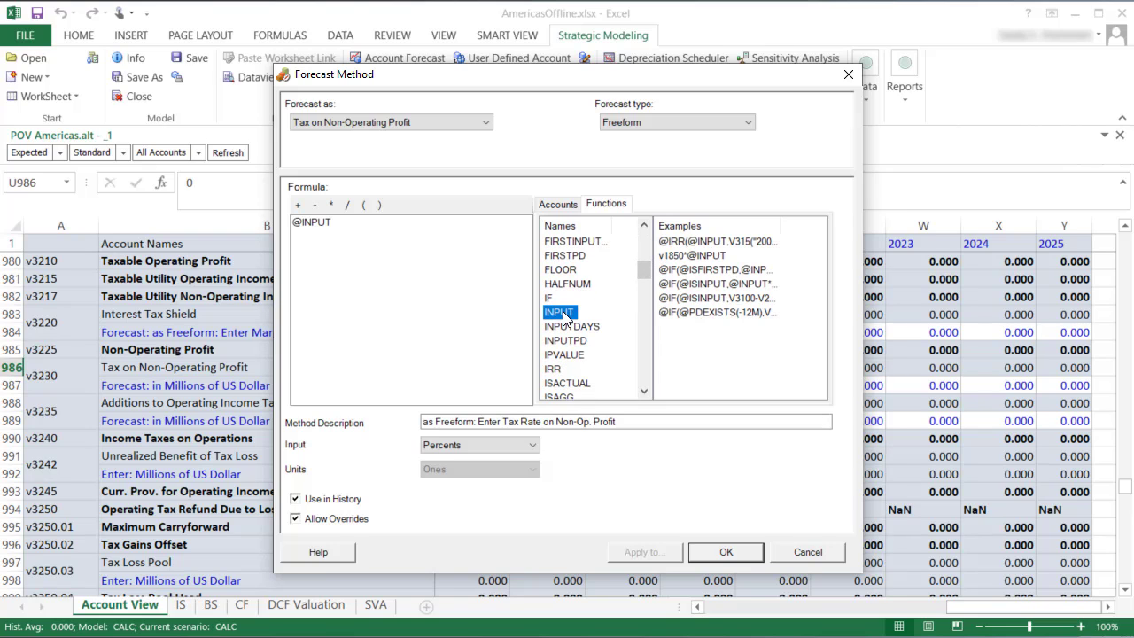
click(333, 206)
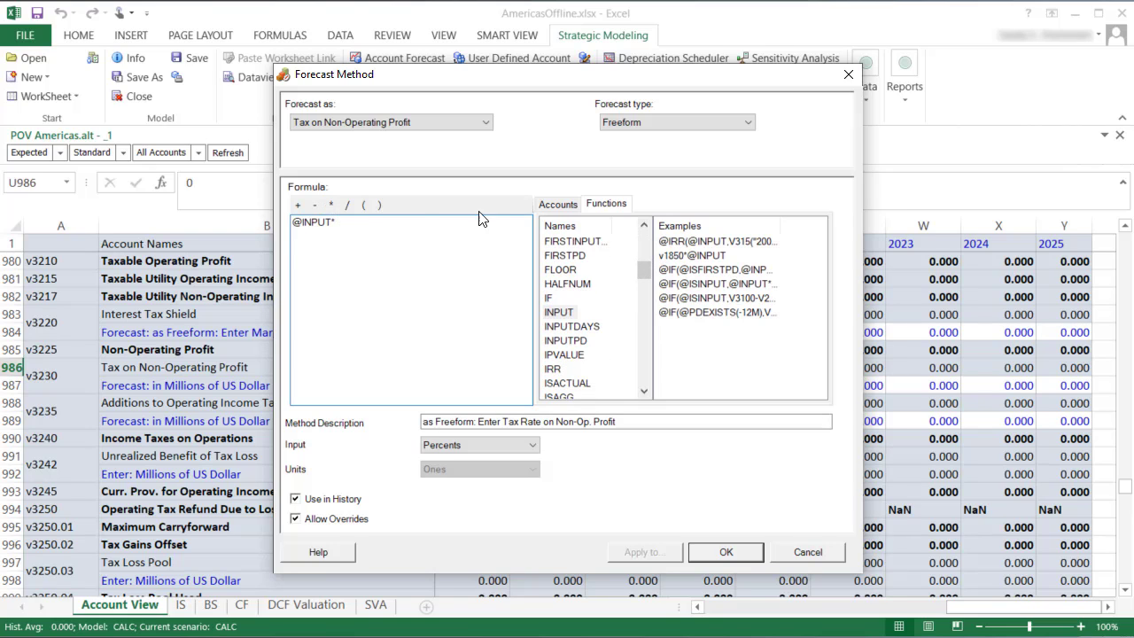
click(558, 204)
click(625, 225)
text(3230)
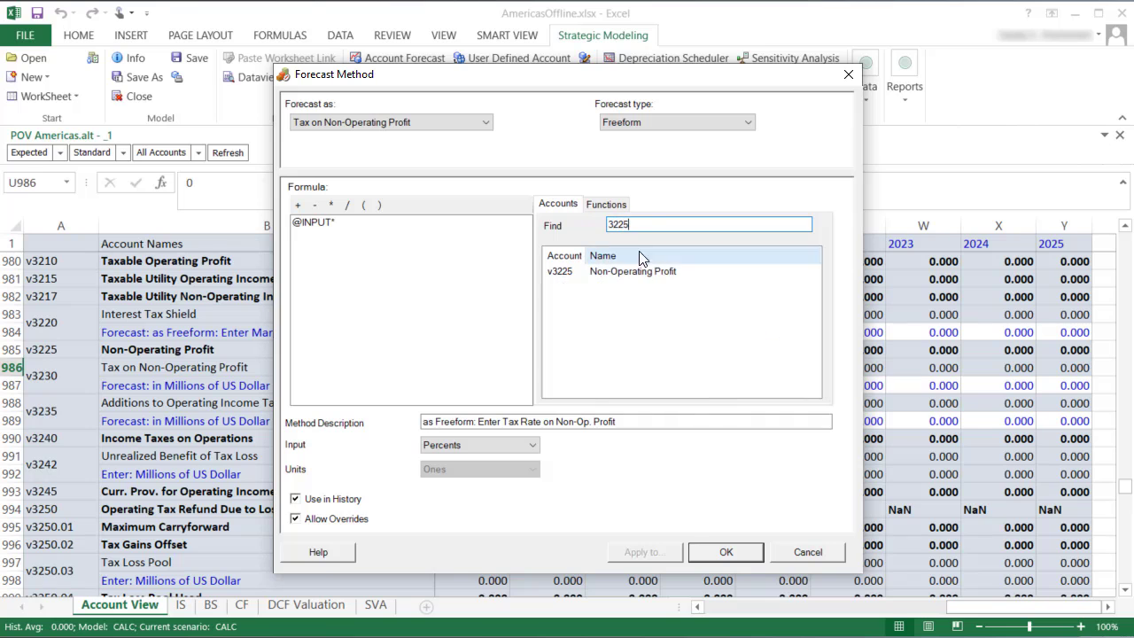
double_click(638, 273)
click(724, 553)
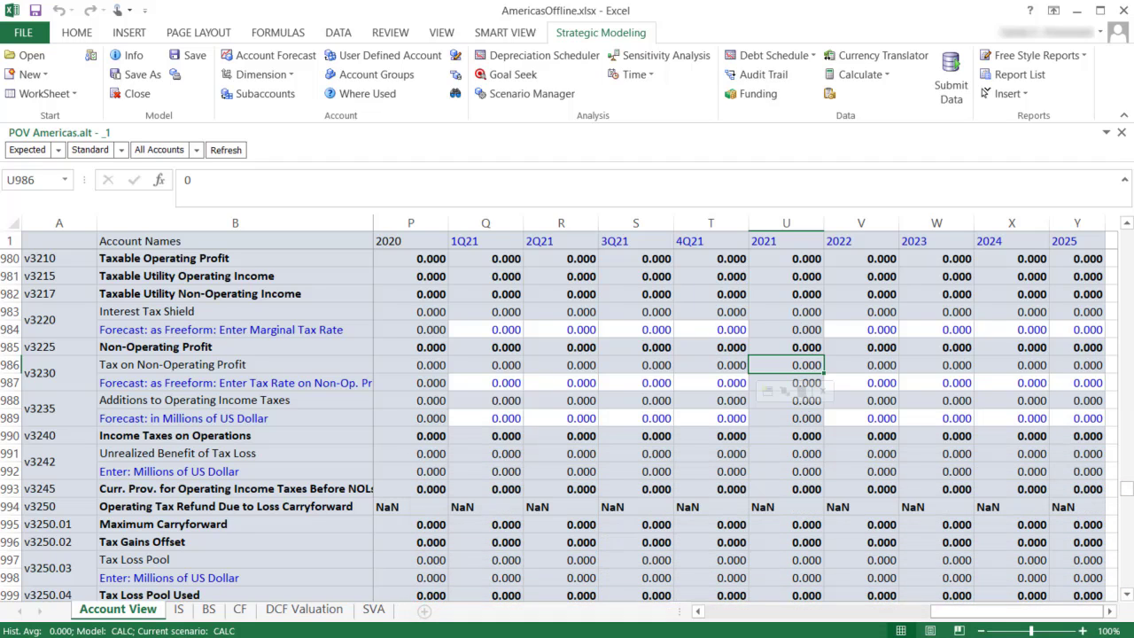
Step: Save the model as the template model (*.alt) 'Americas Updated'
click(137, 74)
click(199, 355)
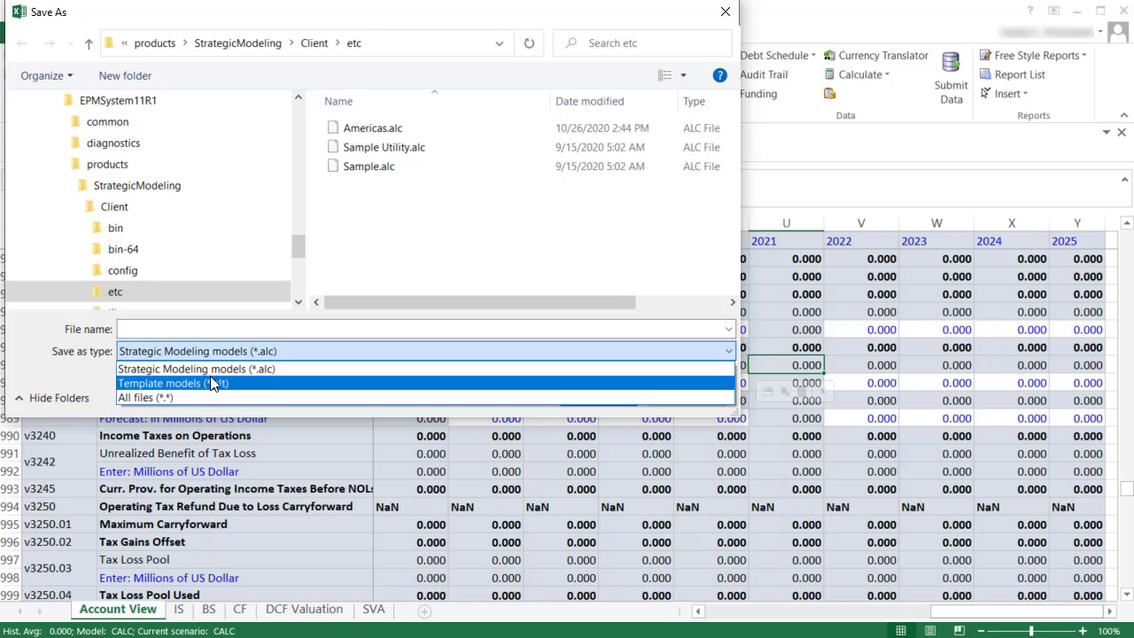
click(215, 379)
click(153, 327)
text(Americas Updated)
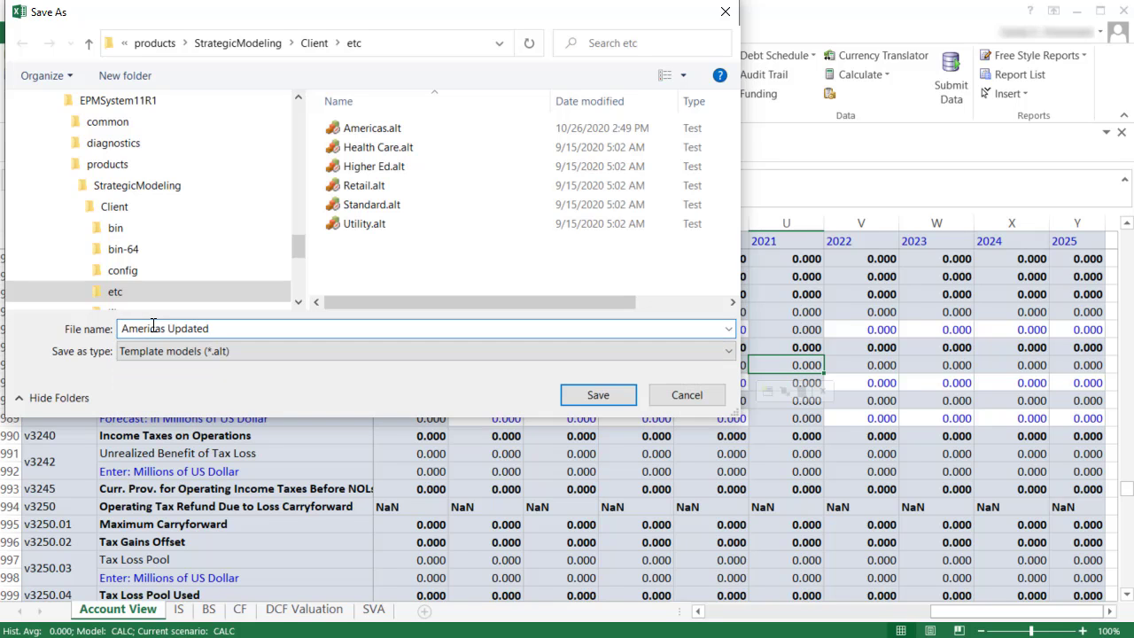
click(599, 396)
text(Ame)
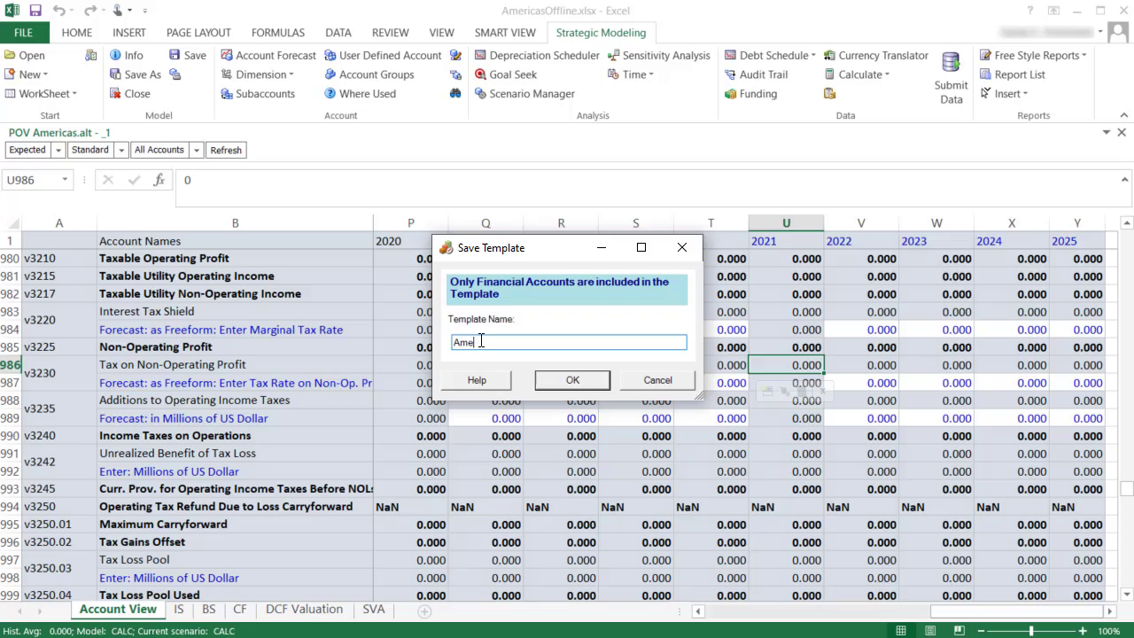
text(ricas Updated)
click(571, 381)
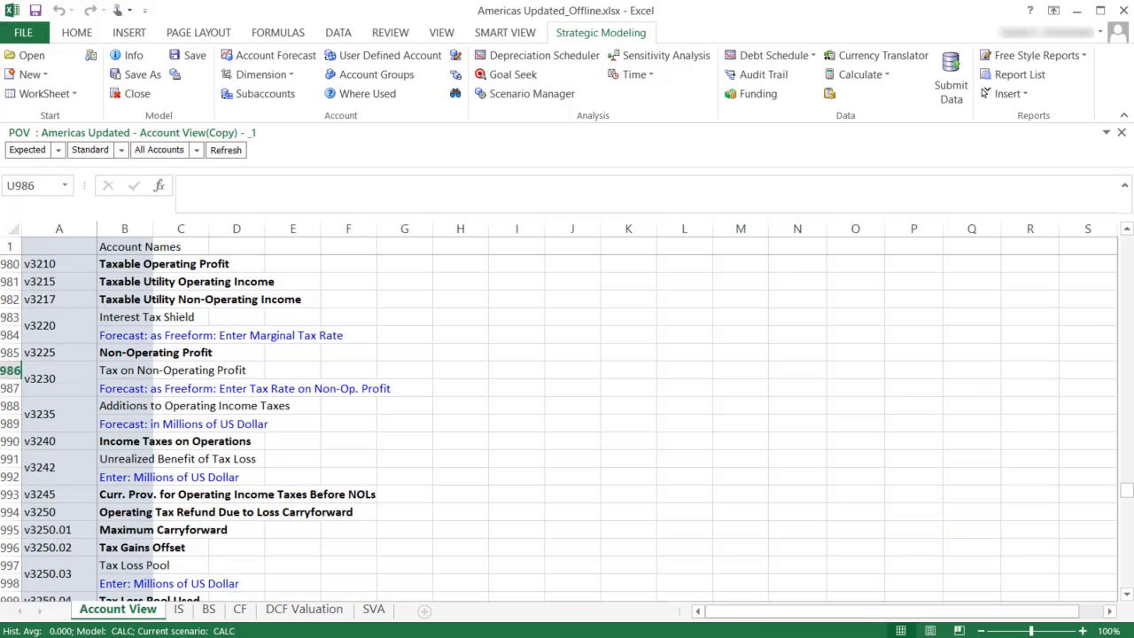